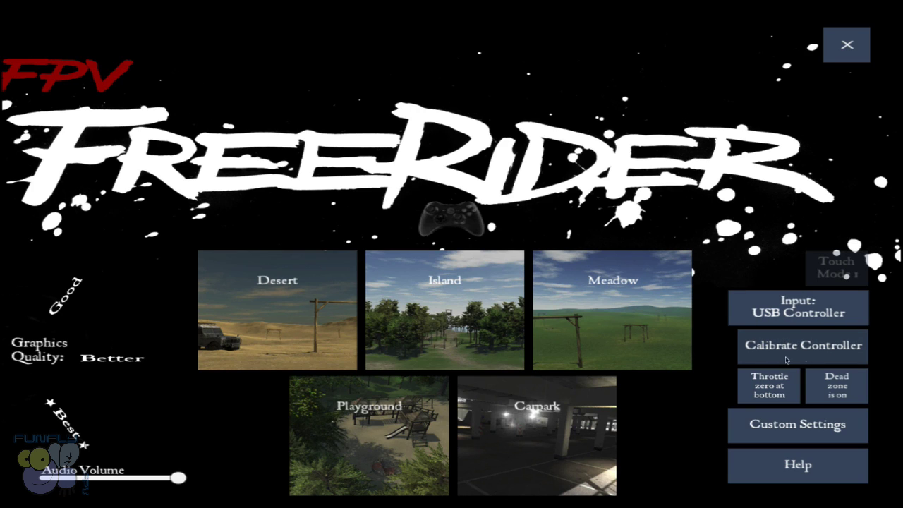
# Step: Launch FPV Freerider's Calibrate Controller wizard for the USB transmitter
pyautogui.click(805, 348)
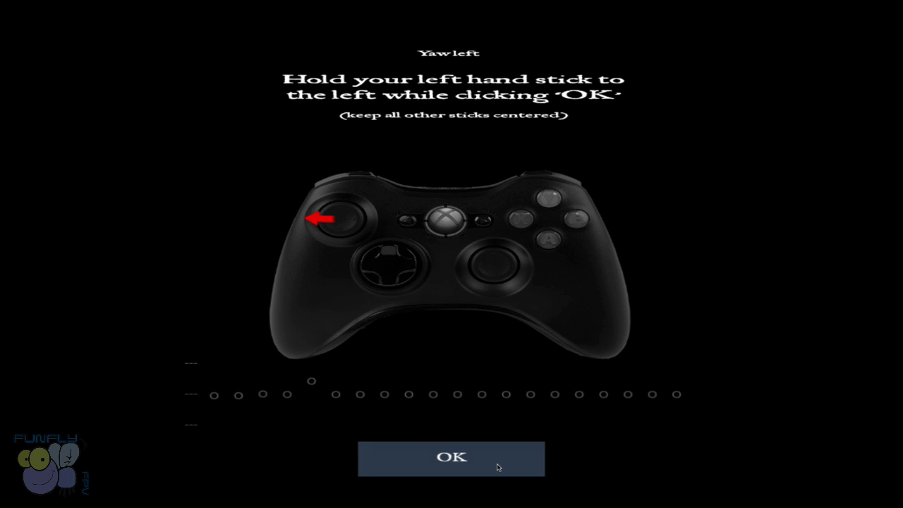
# Step: Record the yaw-left, throttle-up and roll-left stick positions to finish calibration
pyautogui.click(497, 467)
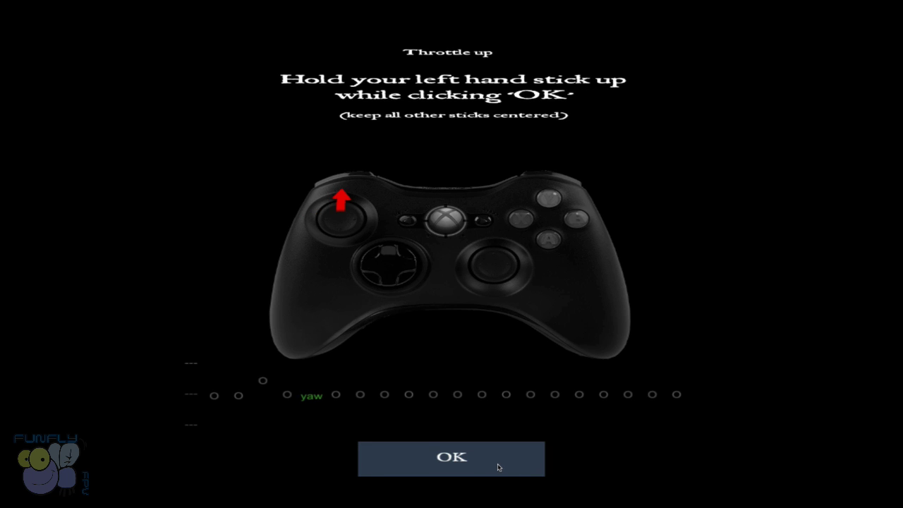
pyautogui.click(498, 467)
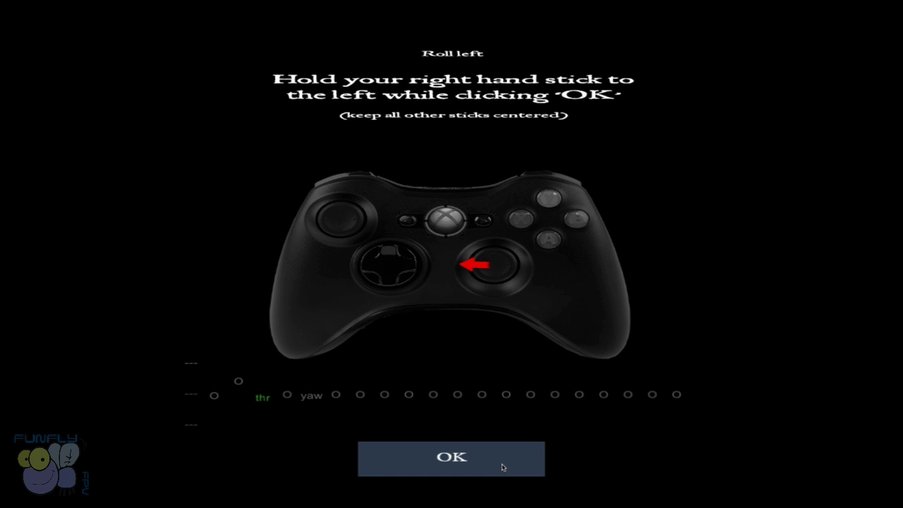
pyautogui.click(511, 467)
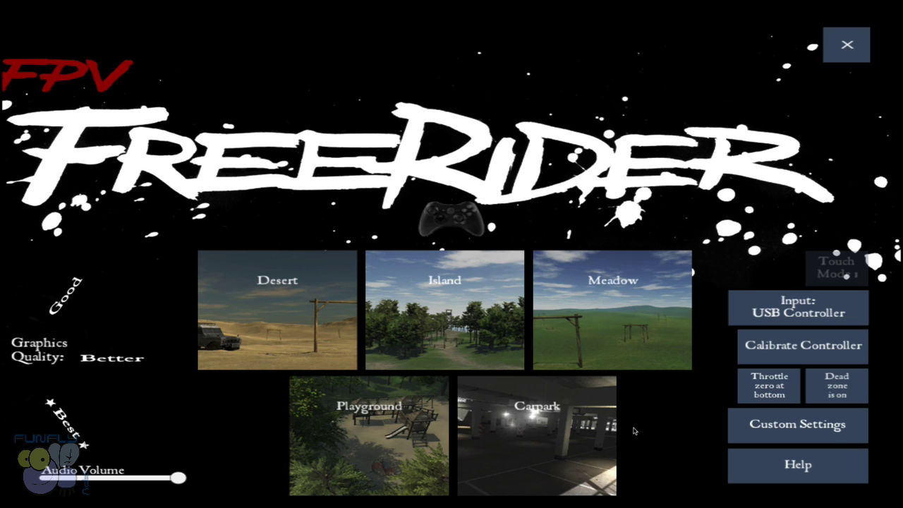
# Step: Load the Desert level in FPV Freerider
pyautogui.click(265, 293)
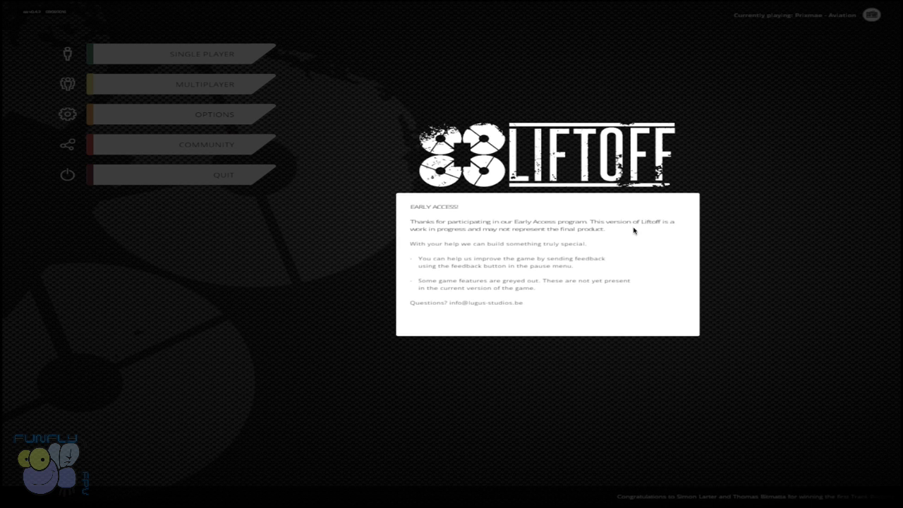
# Step: Dismiss Liftoff's Early Access notice and bring up the Options categories
pyautogui.click(189, 61)
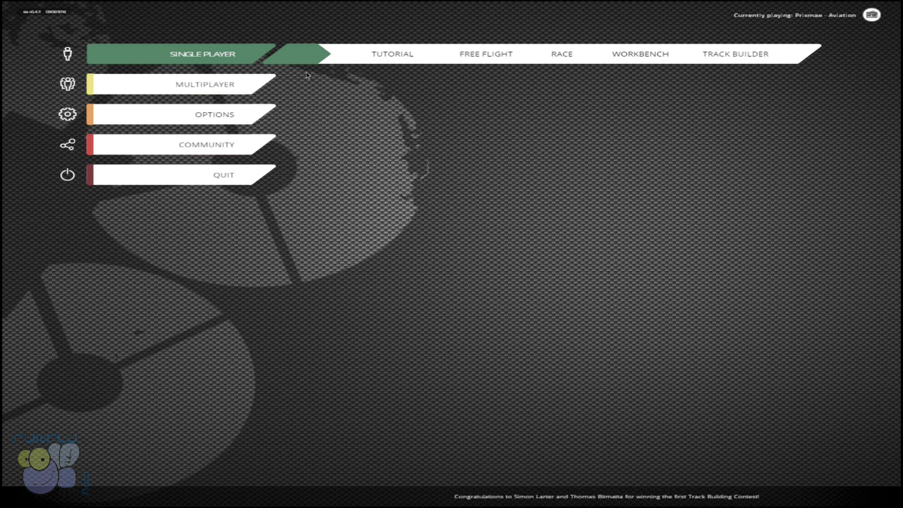
pyautogui.click(219, 93)
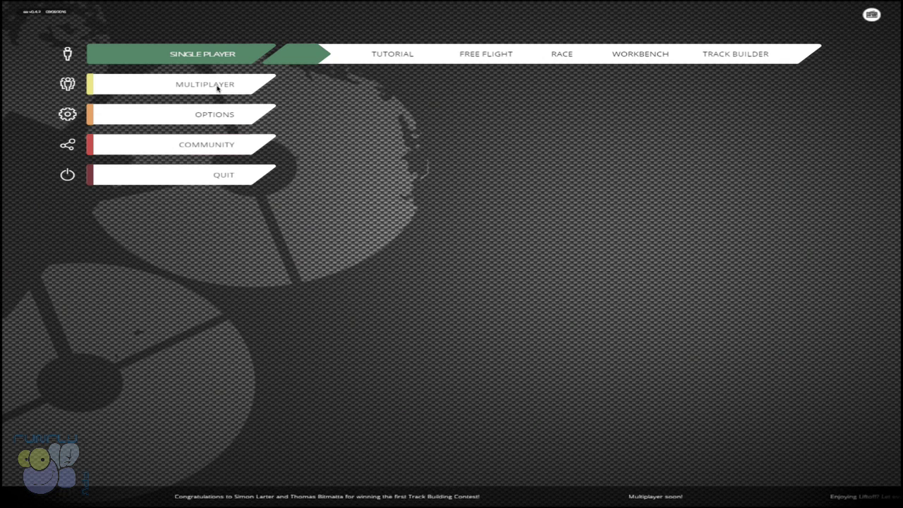
pyautogui.click(217, 87)
pyautogui.click(221, 115)
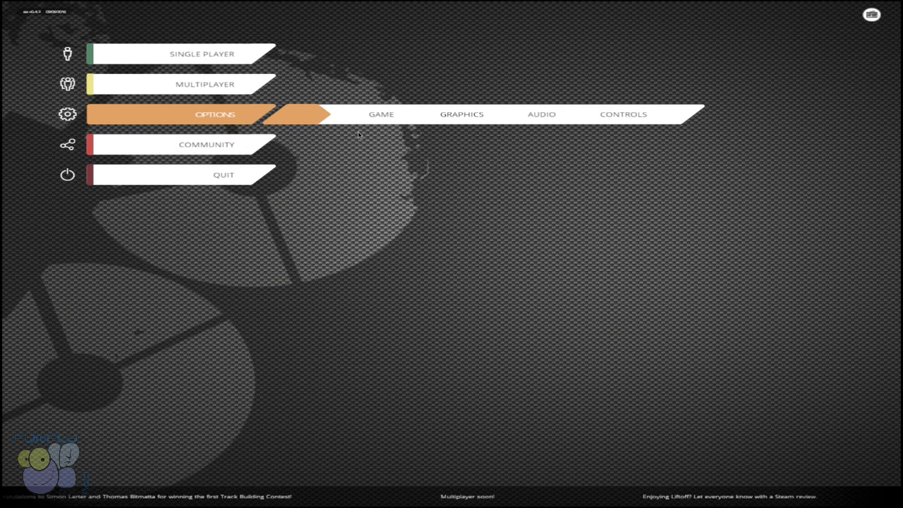
# Step: On the Controls page, lower the yaw deadband slightly and choose Controller 1
pyautogui.click(605, 115)
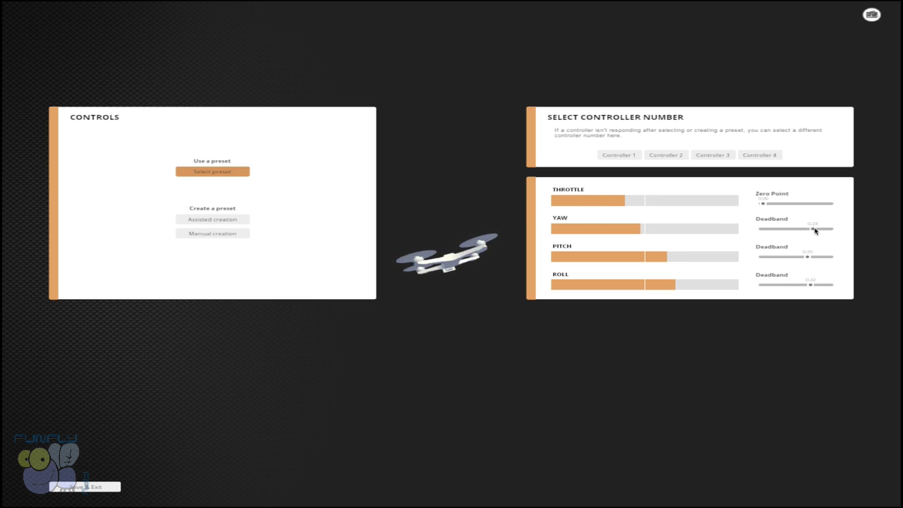
pyautogui.moveTo(815, 229); pyautogui.dragTo(810, 228)
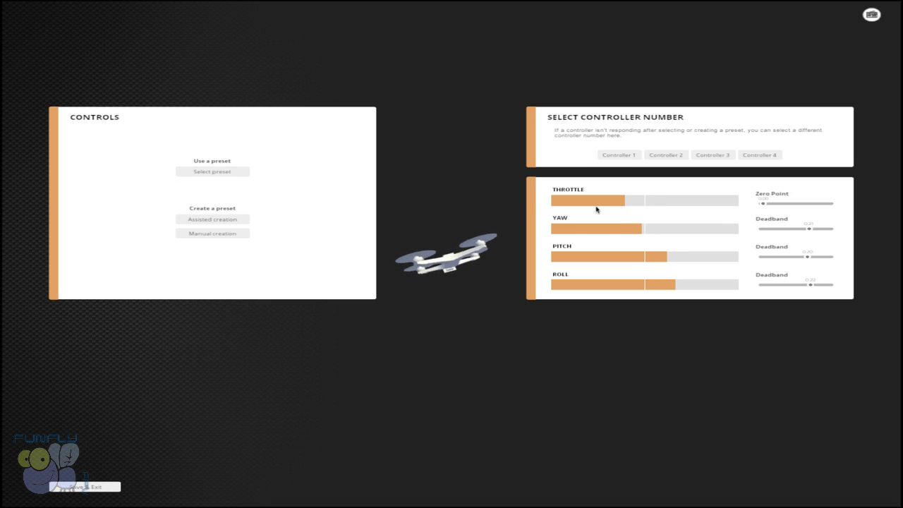
pyautogui.click(616, 161)
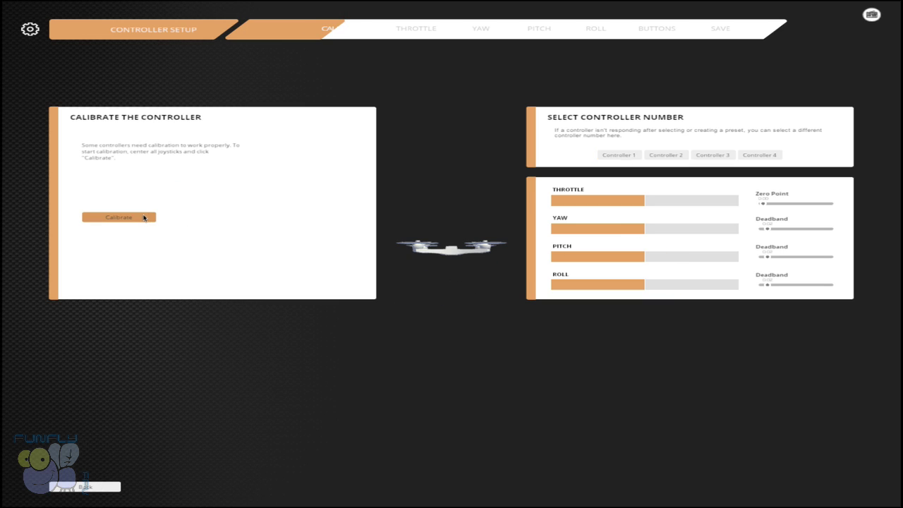
# Step: Calibrate the transmitter sticks, bind the throttle axis and raise its zero point slightly
pyautogui.click(118, 217)
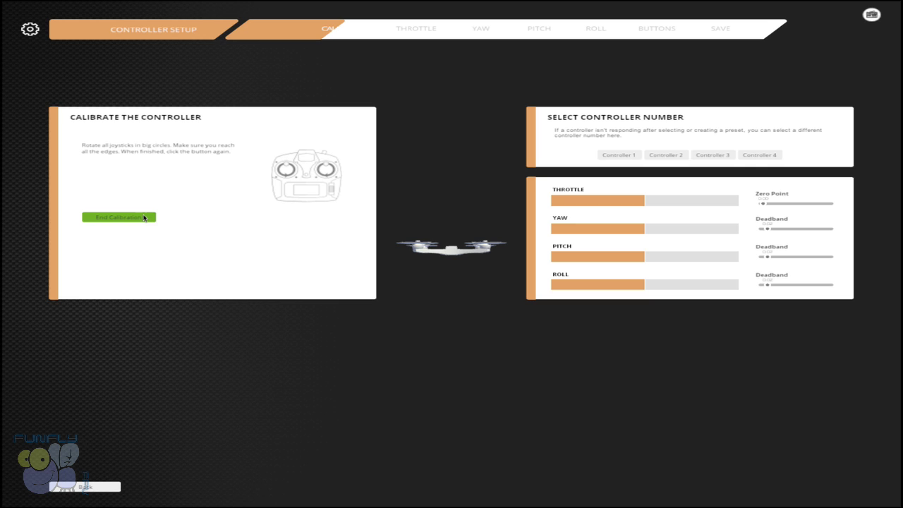
pyautogui.click(143, 217)
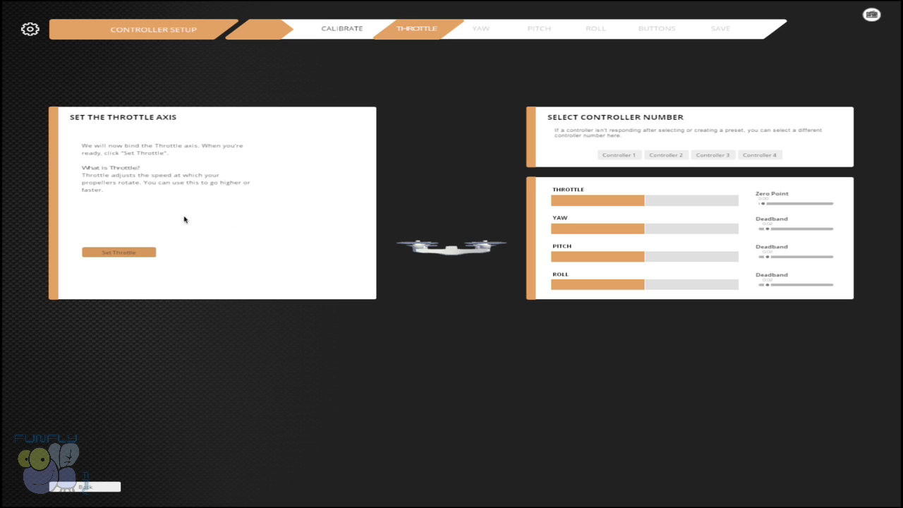
pyautogui.click(131, 252)
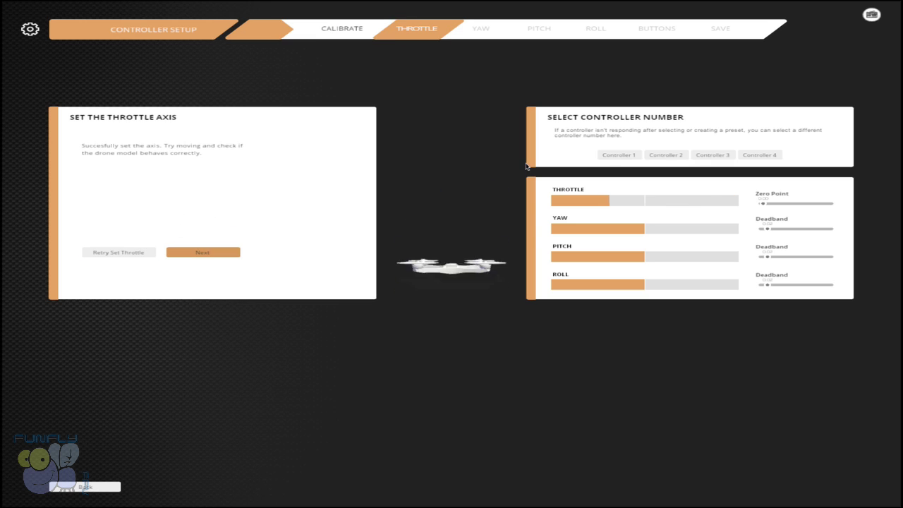
pyautogui.click(771, 203)
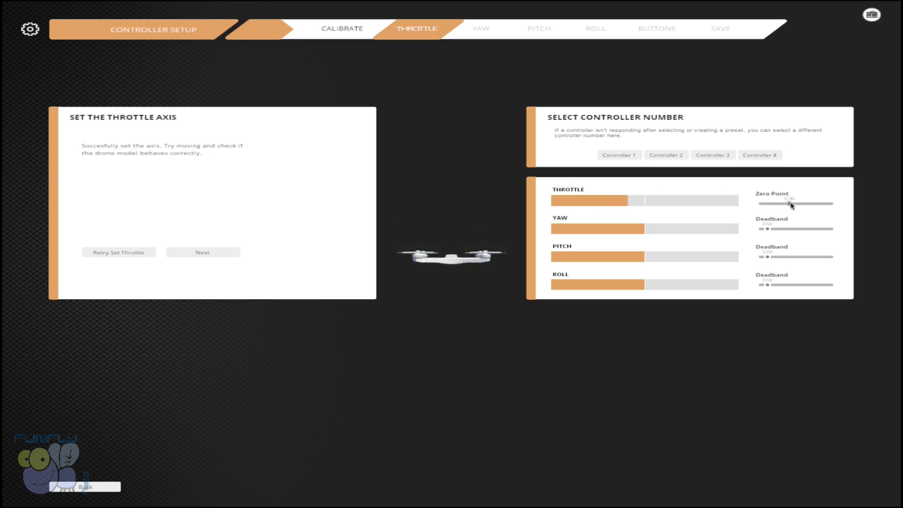
pyautogui.click(783, 204)
pyautogui.moveTo(783, 205); pyautogui.dragTo(791, 205)
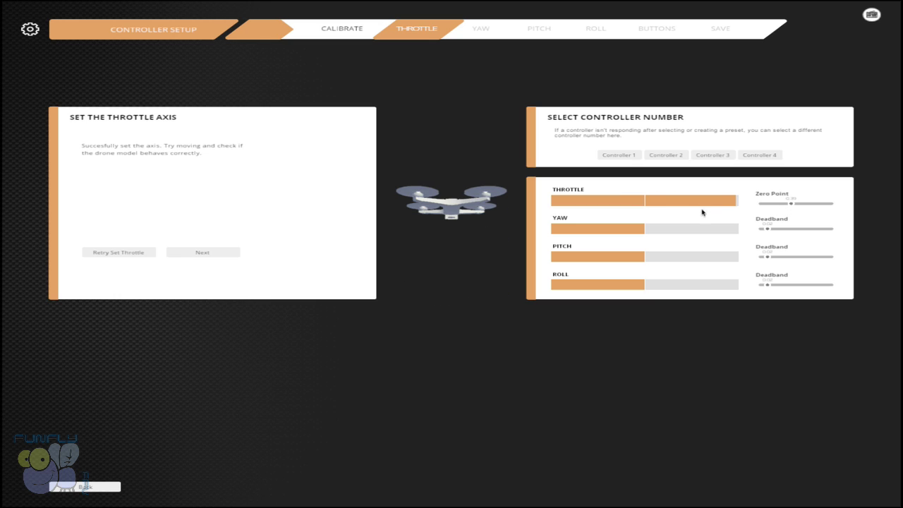
pyautogui.click(219, 252)
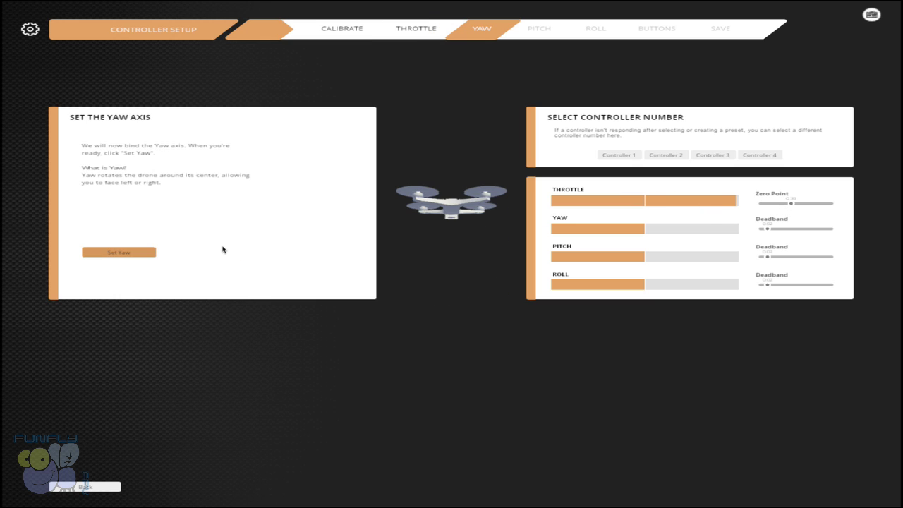
# Step: Bind the yaw, pitch and roll axes to the transmitter sticks
pyautogui.click(140, 254)
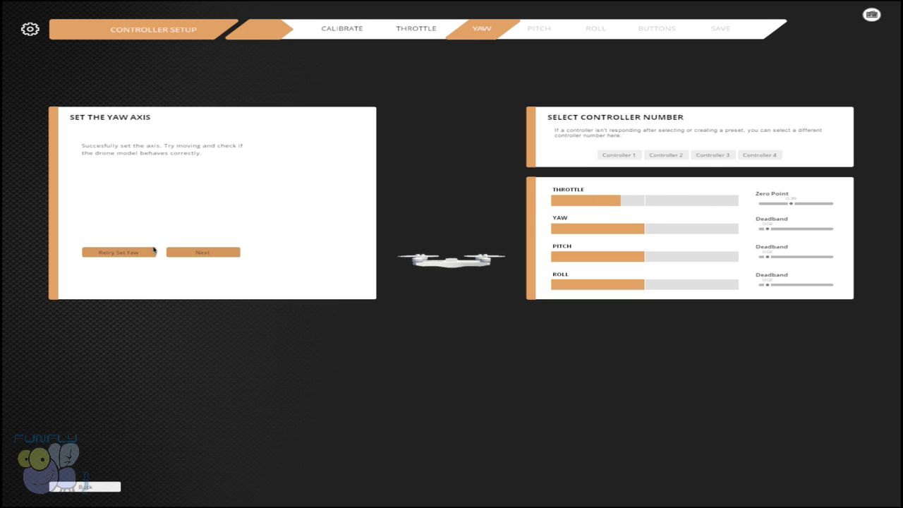
pyautogui.click(218, 252)
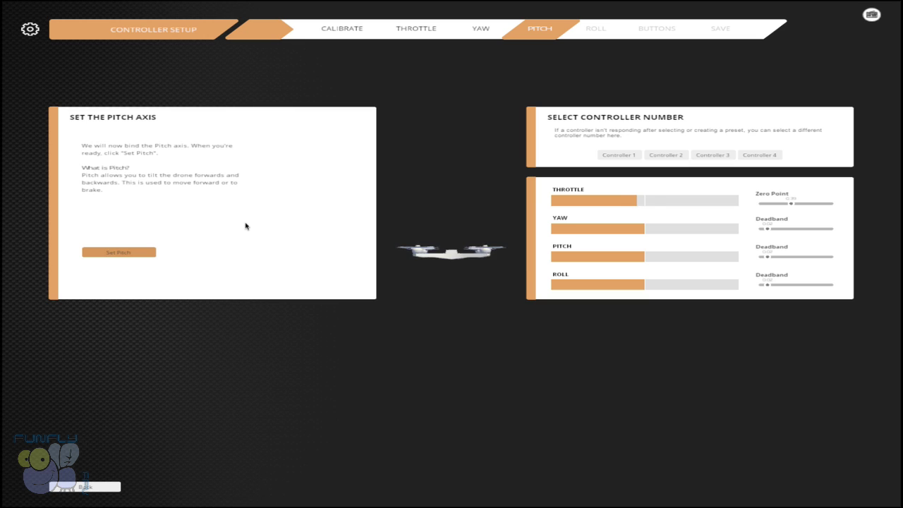
pyautogui.click(149, 251)
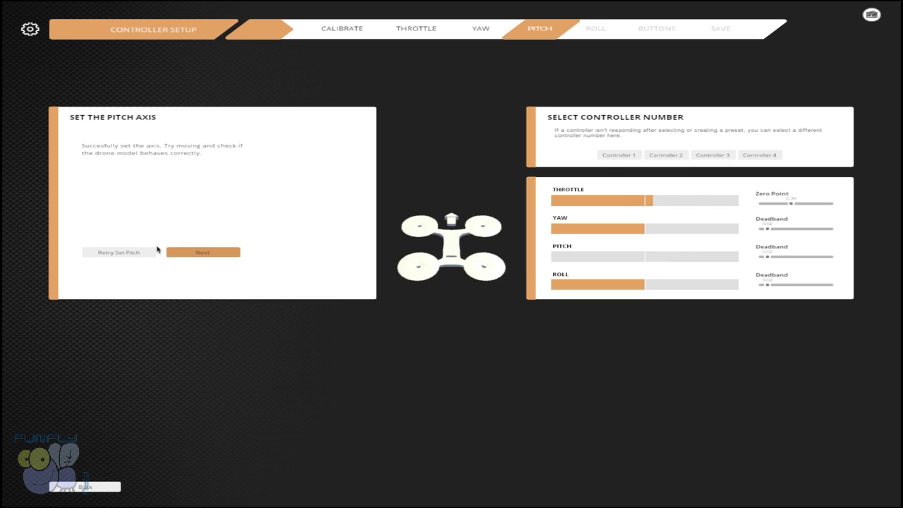
pyautogui.click(219, 255)
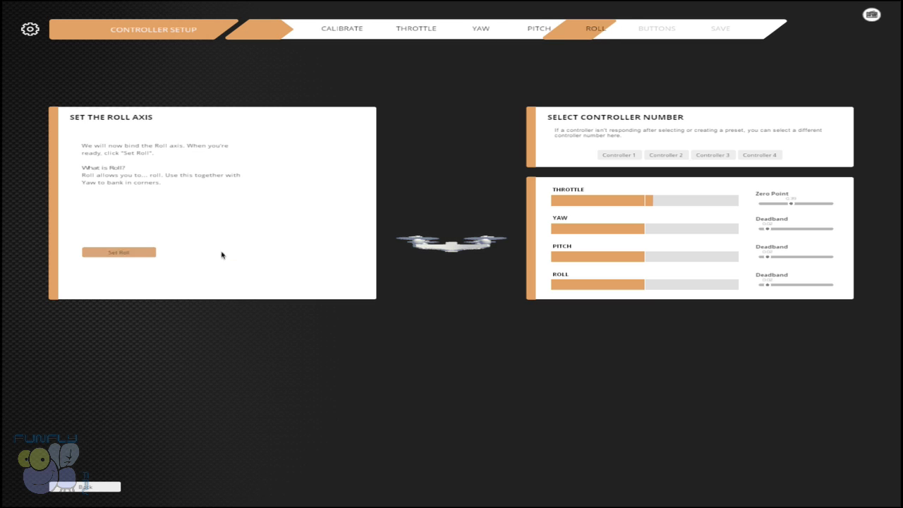
pyautogui.click(142, 252)
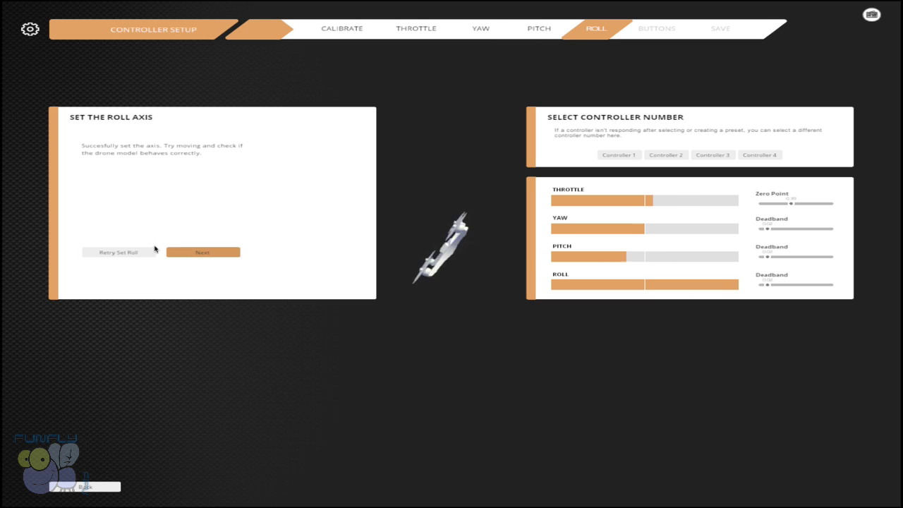
pyautogui.click(212, 253)
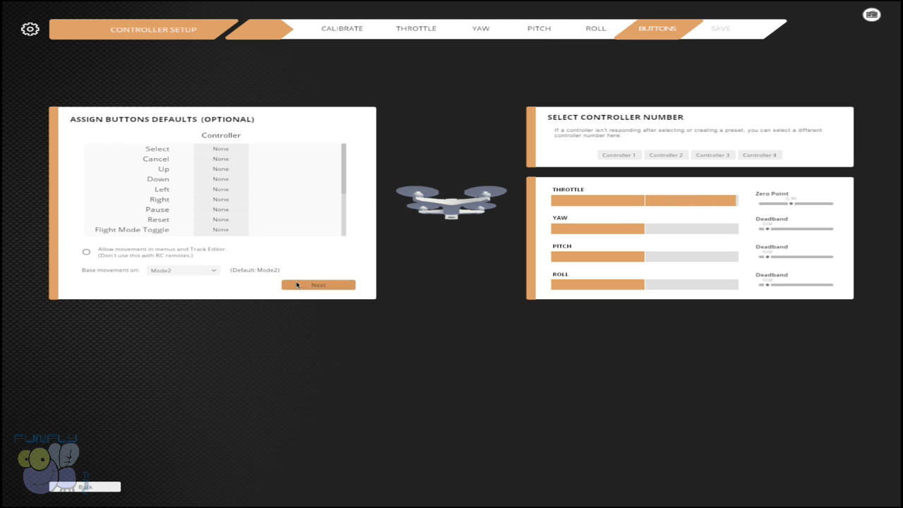
# Step: Skip button defaults and save the setup as a Mode2 preset described 'Test'
pyautogui.click(321, 286)
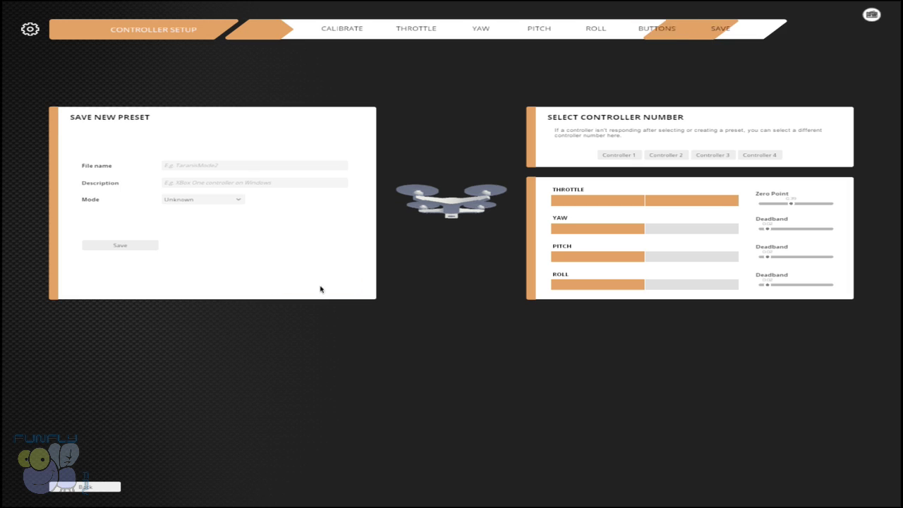
pyautogui.click(198, 168)
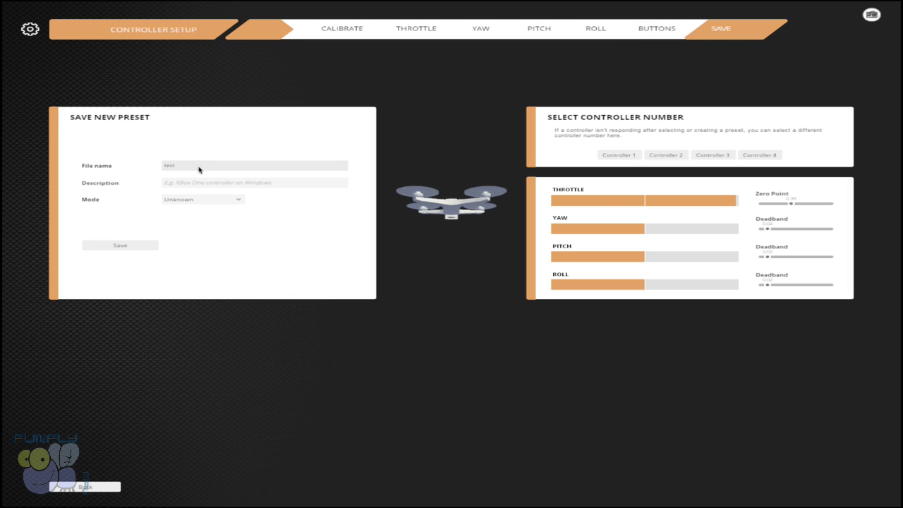
pyautogui.click(190, 199)
pyautogui.click(176, 225)
pyautogui.click(138, 243)
pyautogui.click(196, 183)
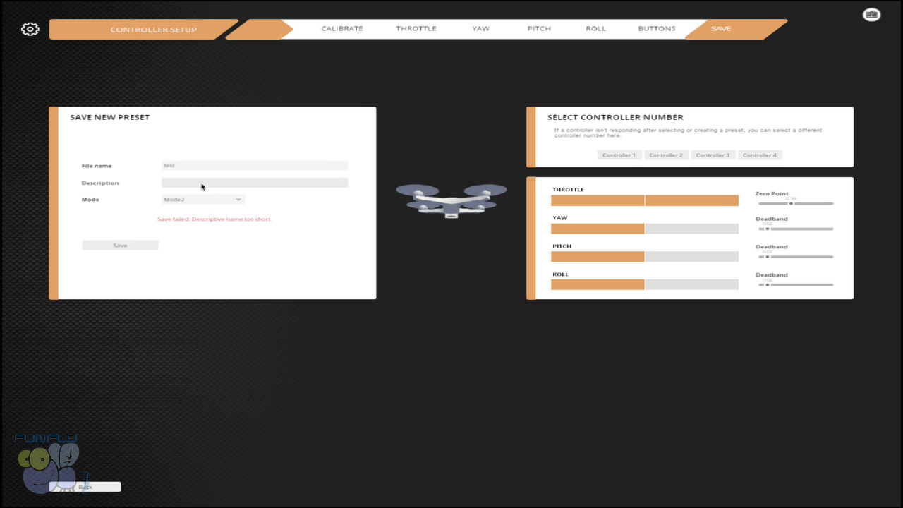
pyautogui.write('Test')
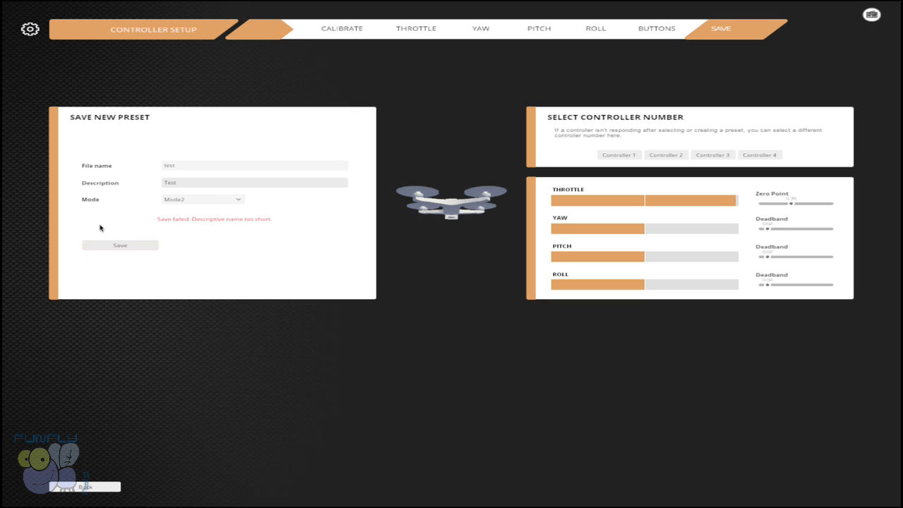
pyautogui.click(112, 246)
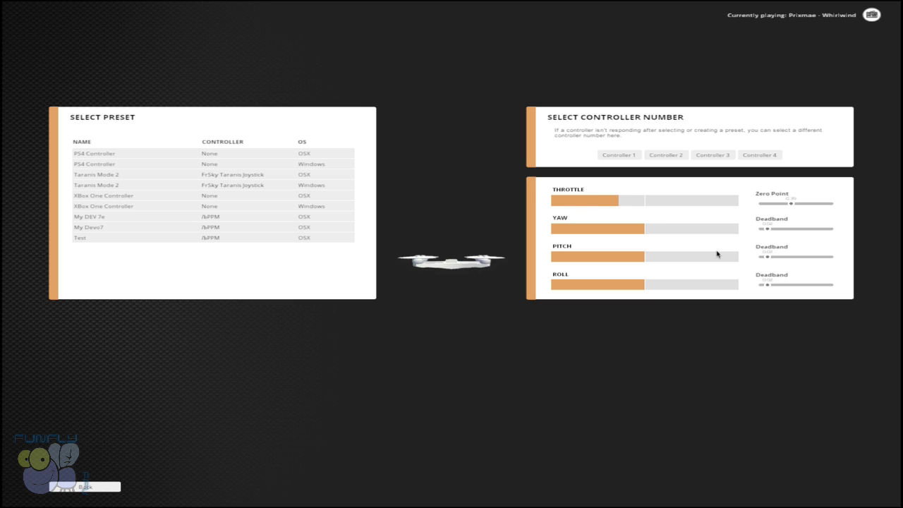
# Step: Save the controls and start a Free Flight on Straw Bale with No Track
pyautogui.click(113, 486)
pyautogui.click(95, 486)
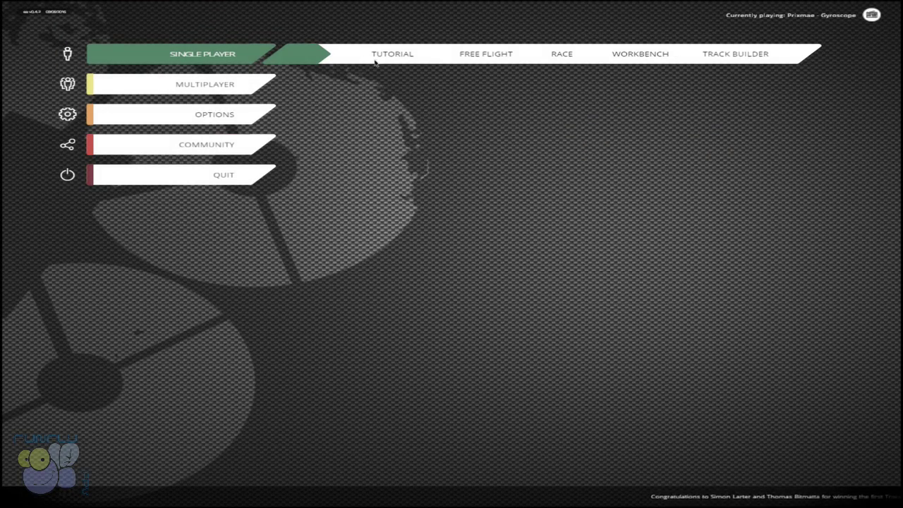
pyautogui.click(496, 56)
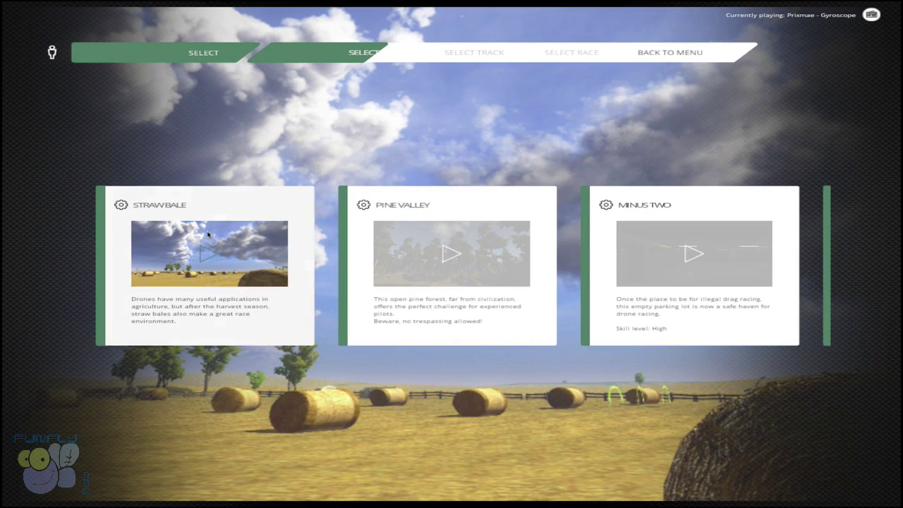
pyautogui.click(203, 255)
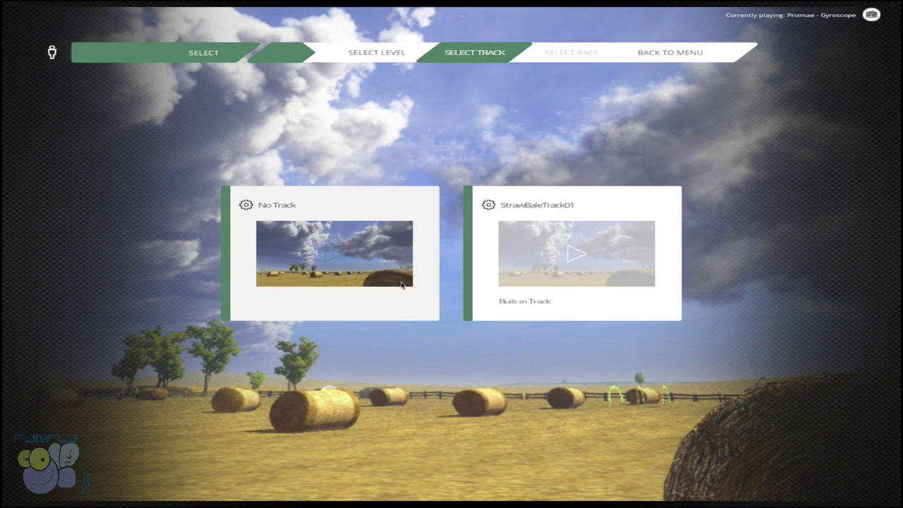
pyautogui.click(329, 254)
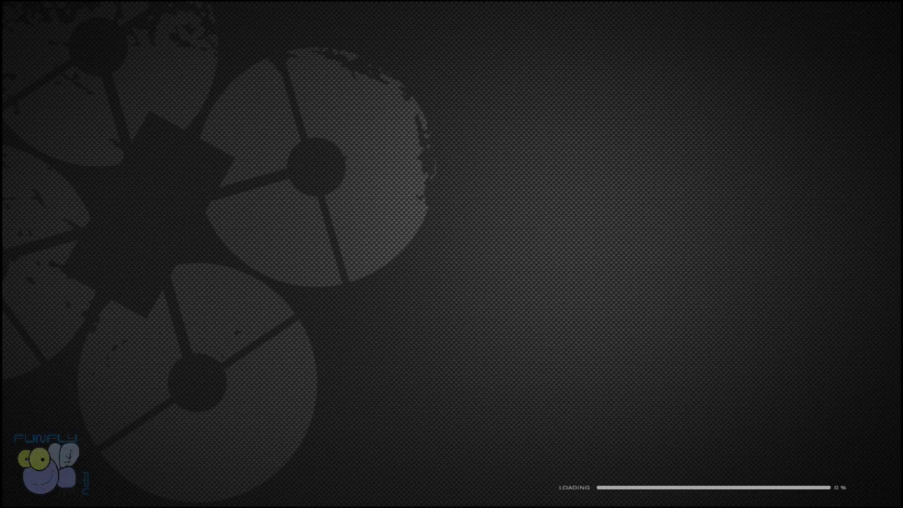